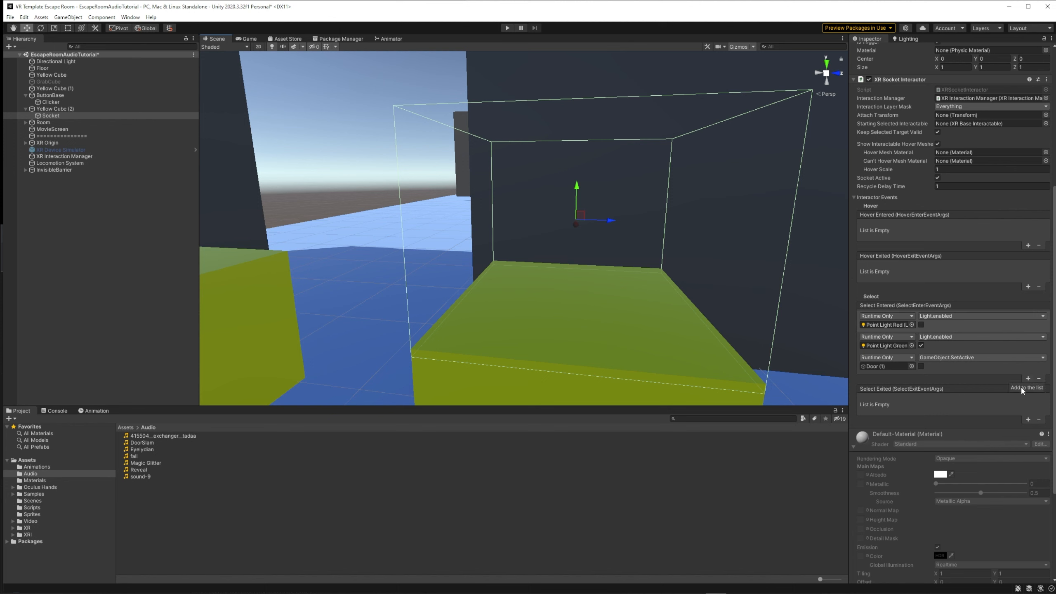
- Add a Select Entered event to the Socket that calls GameObject.SetActive on the room's Door with the value unchecked
scroll(1013, 370, down, 3)
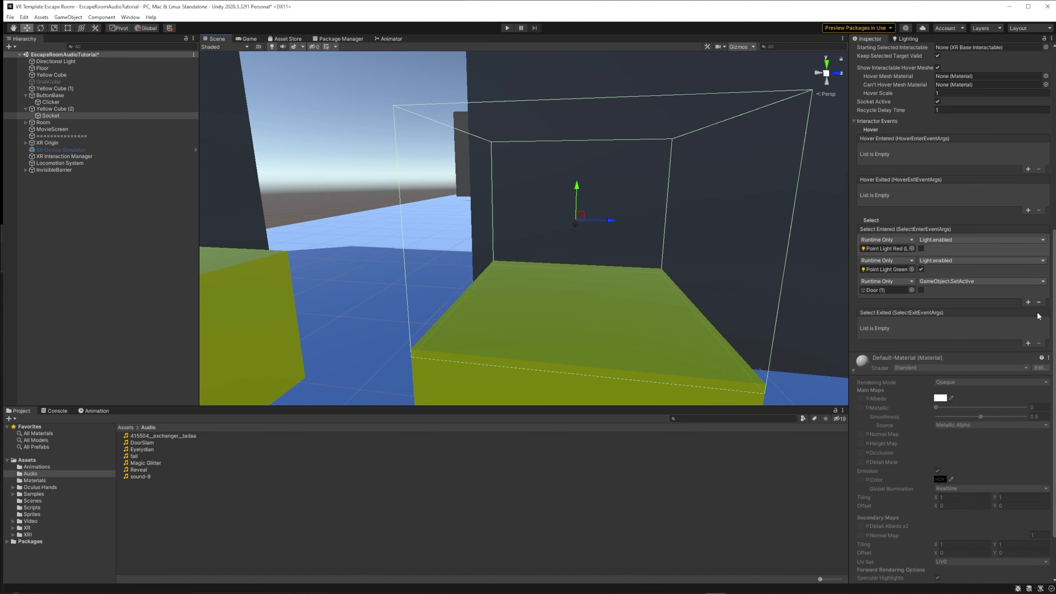
click(1028, 304)
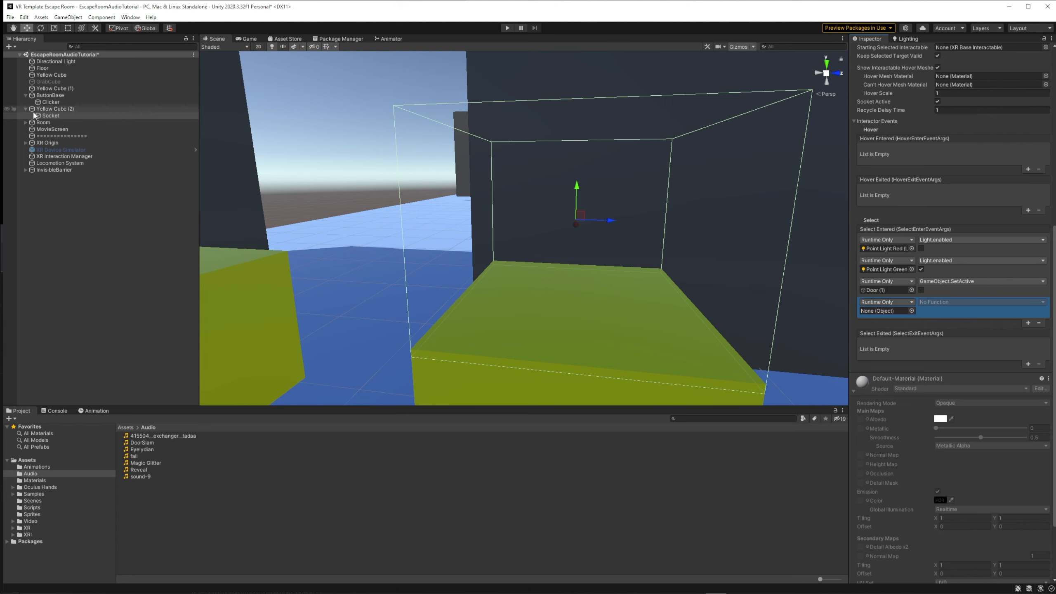
click(25, 122)
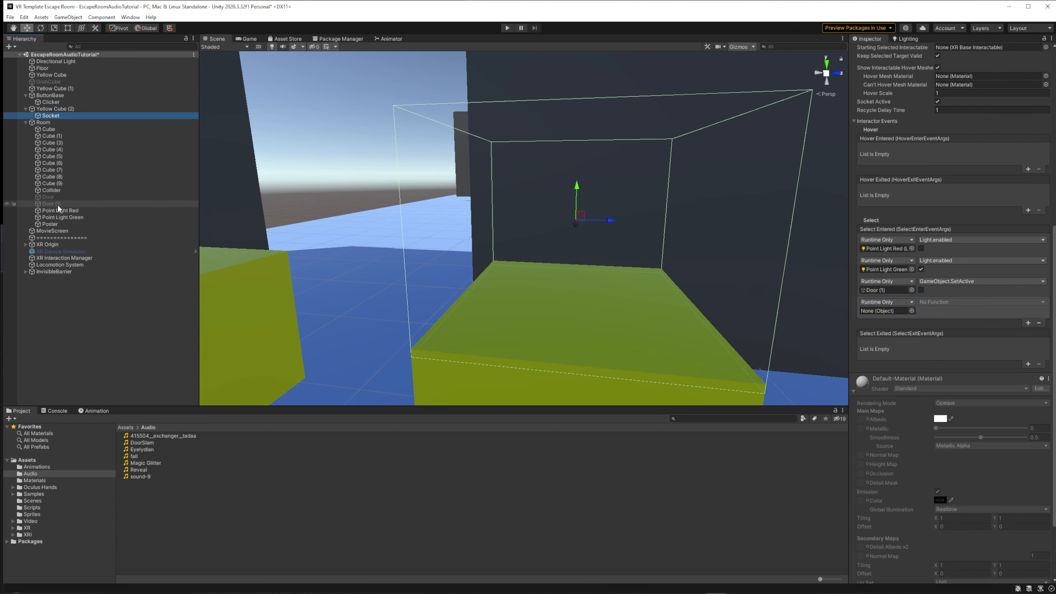
drag(58, 198, 877, 312)
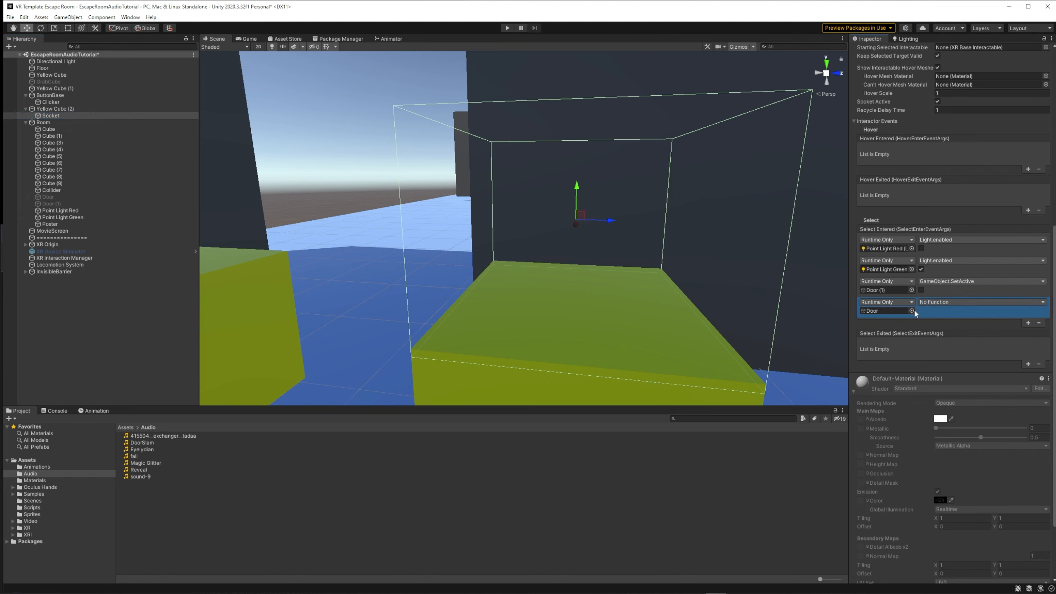
click(936, 302)
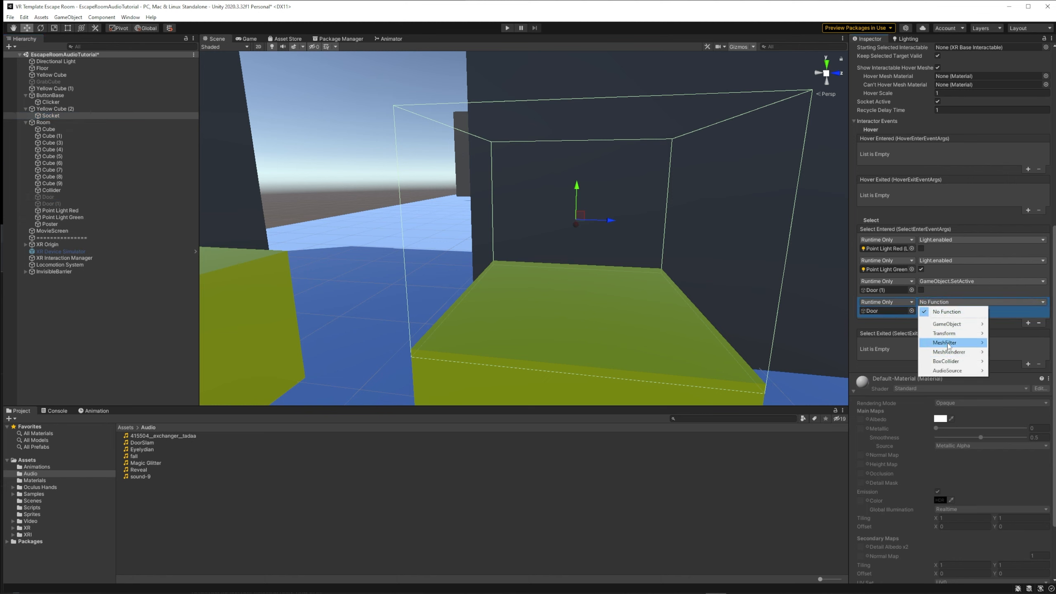
mouse_move(948, 325)
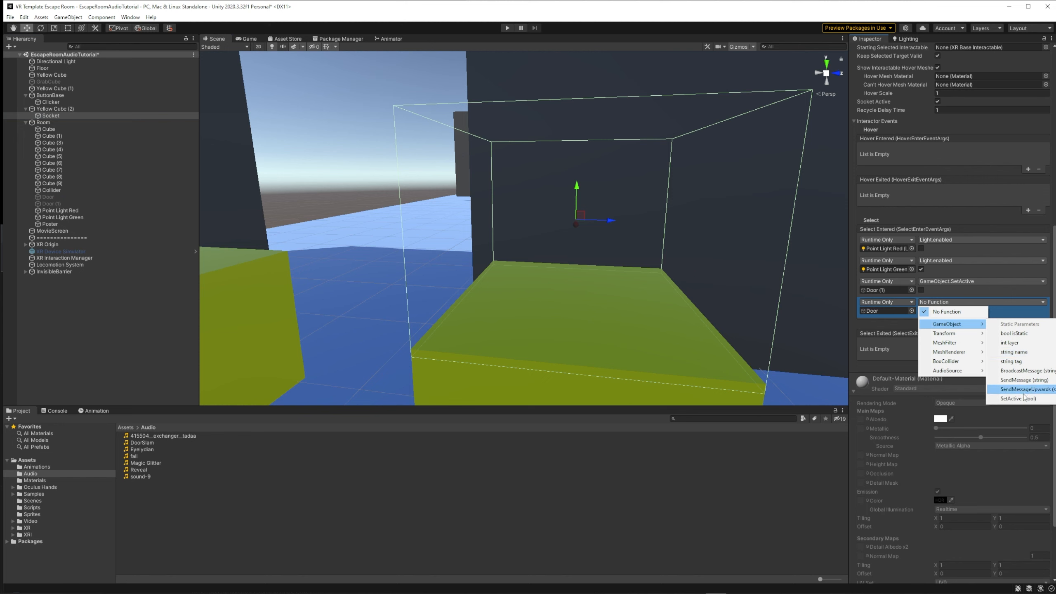
click(1020, 399)
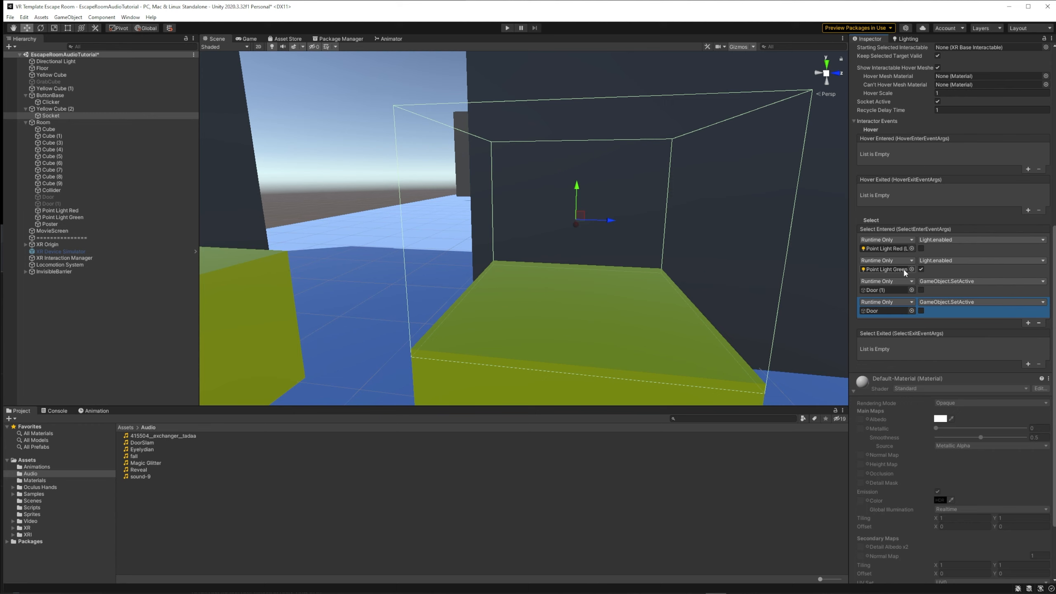
- Add another Select Entered entry and an Audio Source using the Reveal clip to the Socket, with Play On Awake off
click(1028, 324)
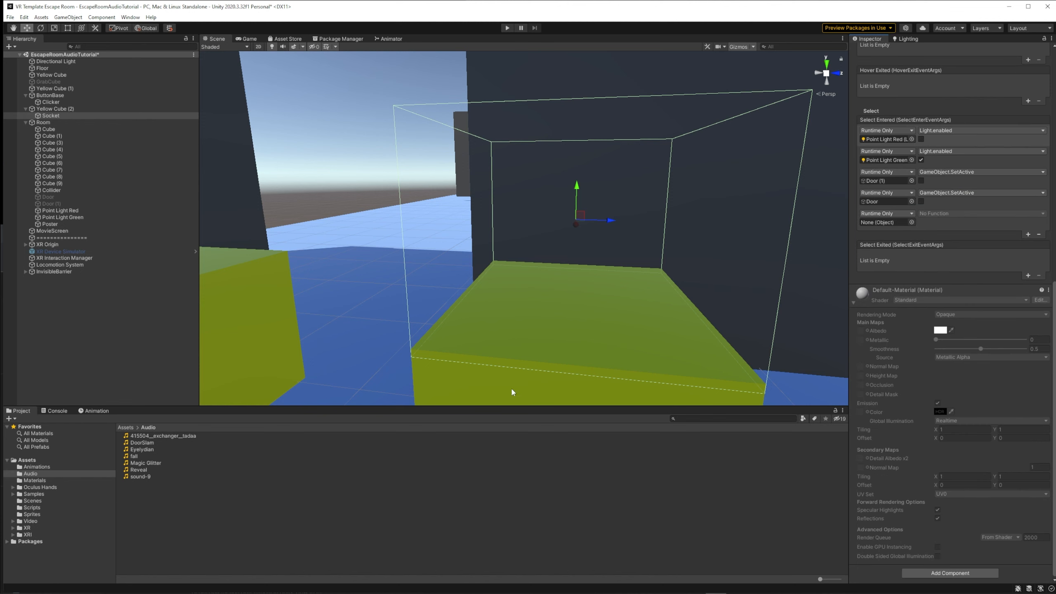
drag(126, 473, 887, 535)
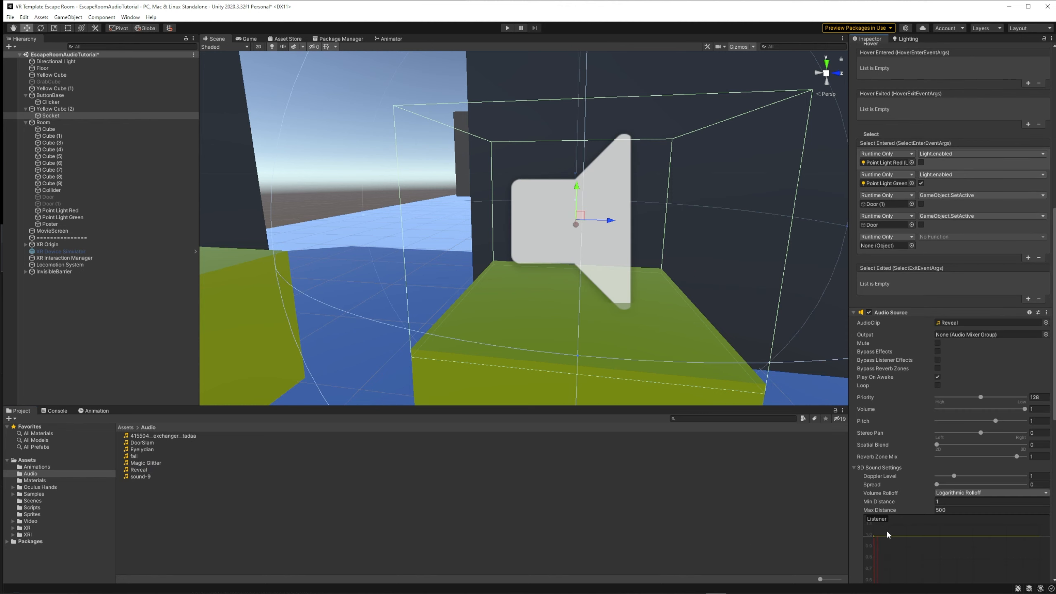
click(937, 378)
- Set the empty Select Entered entry to call AudioSource.Play on the Socket, and run the scene to test it
click(39, 116)
drag(39, 116, 877, 246)
click(950, 235)
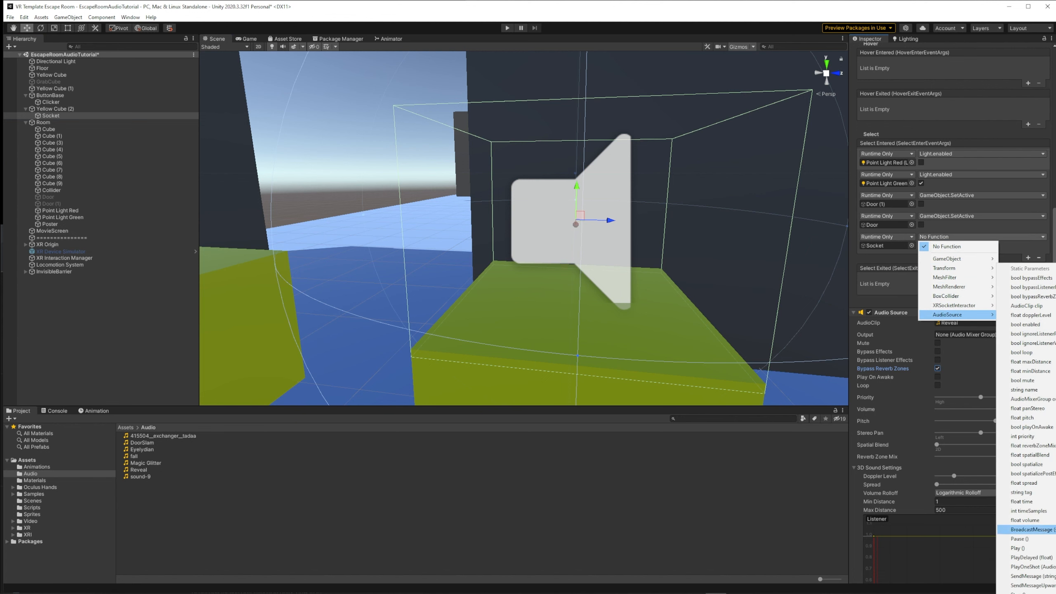
click(1019, 548)
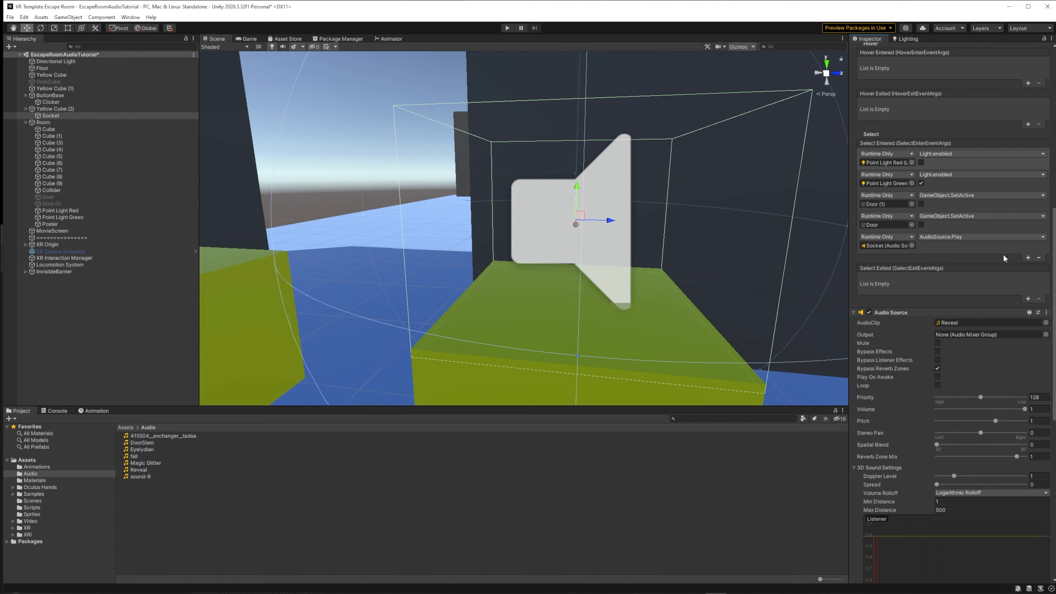
click(508, 28)
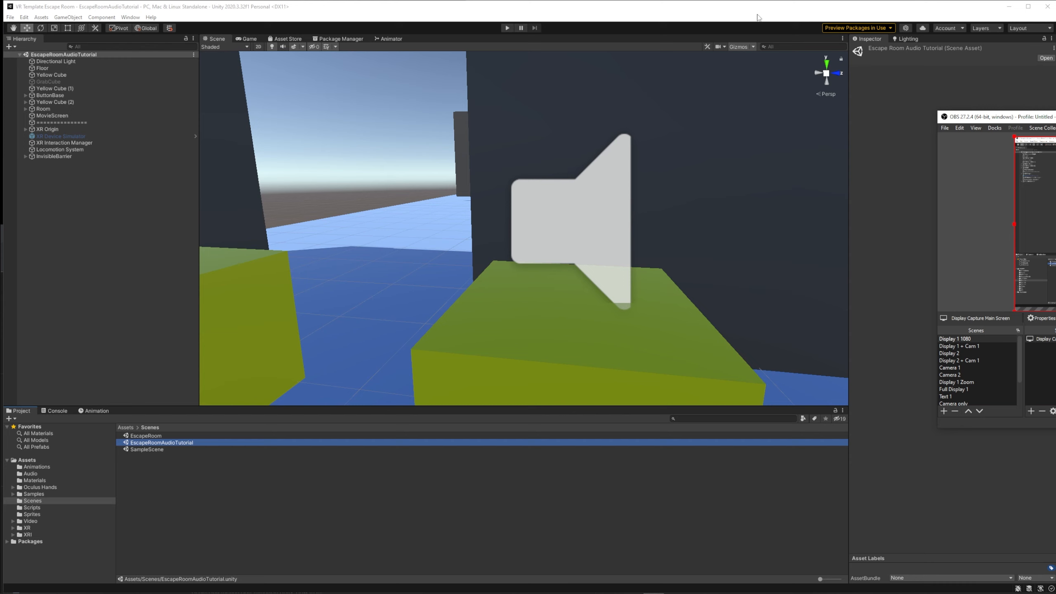
- Add a Select Entered event to the Socket that sets GrabCube's AudioSource.enabled to unchecked
click(757, 17)
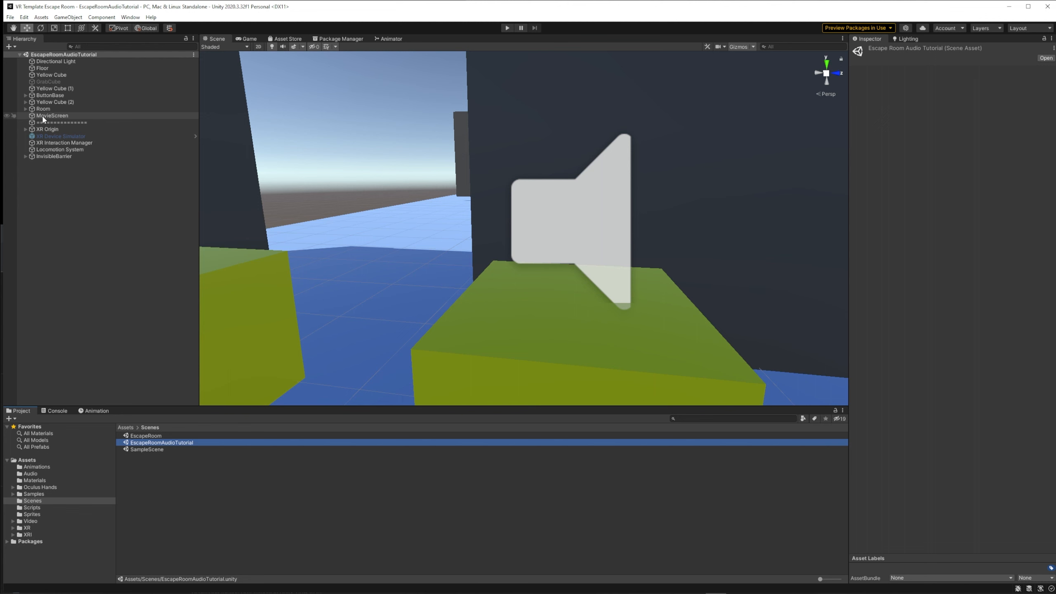
click(46, 81)
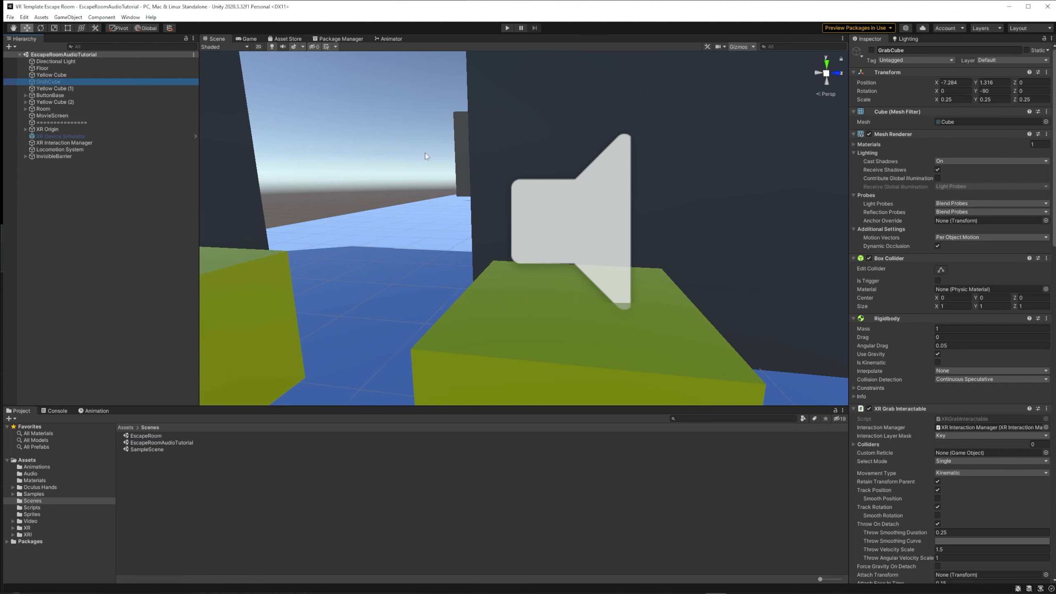
scroll(891, 395, down, 10)
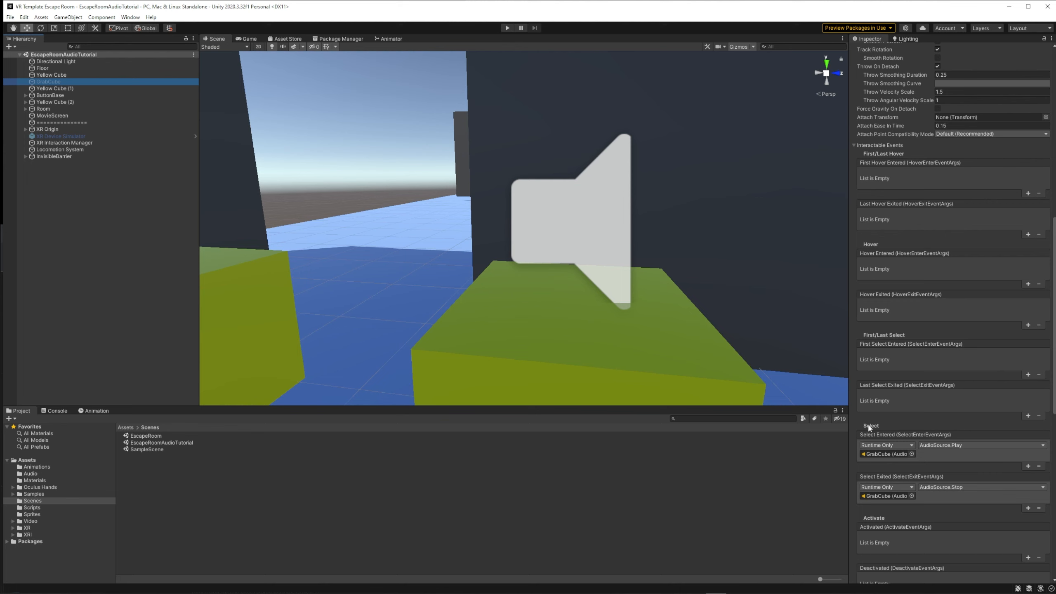
click(25, 102)
click(52, 108)
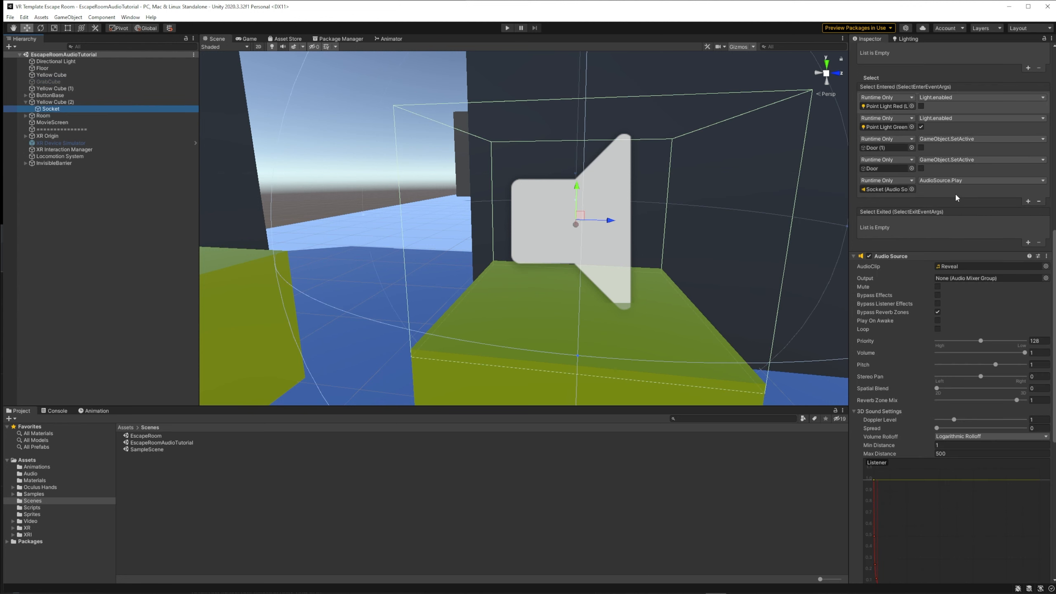
click(1028, 201)
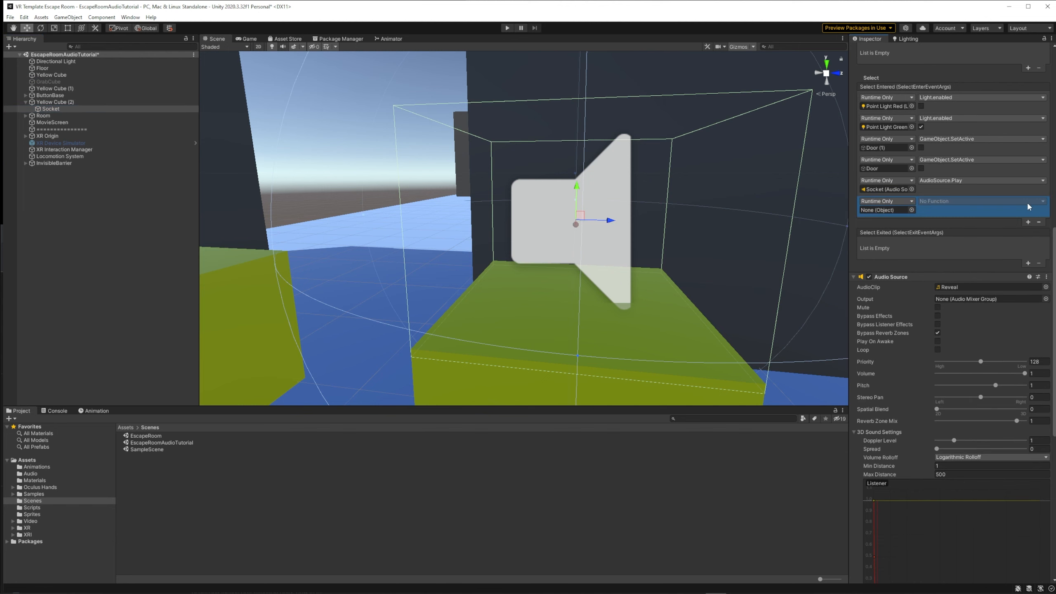
drag(49, 82, 885, 210)
click(943, 202)
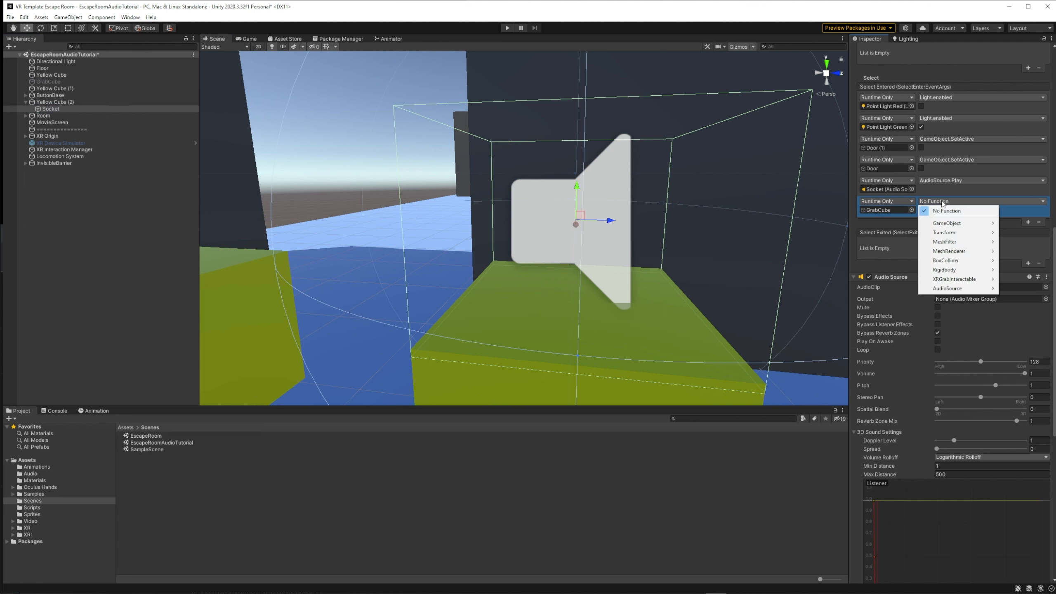
mouse_move(982, 293)
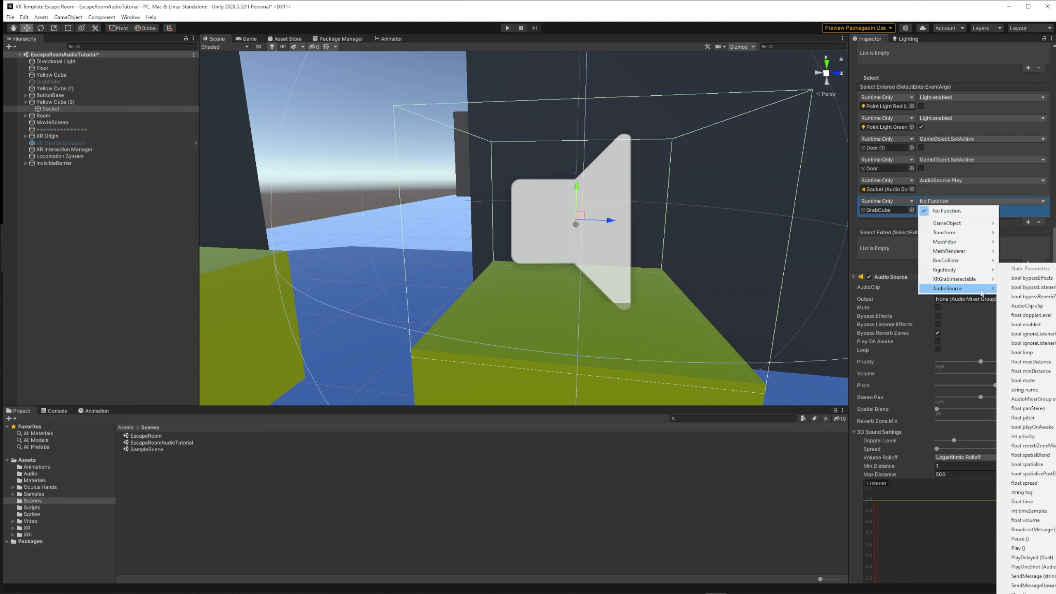
click(1024, 324)
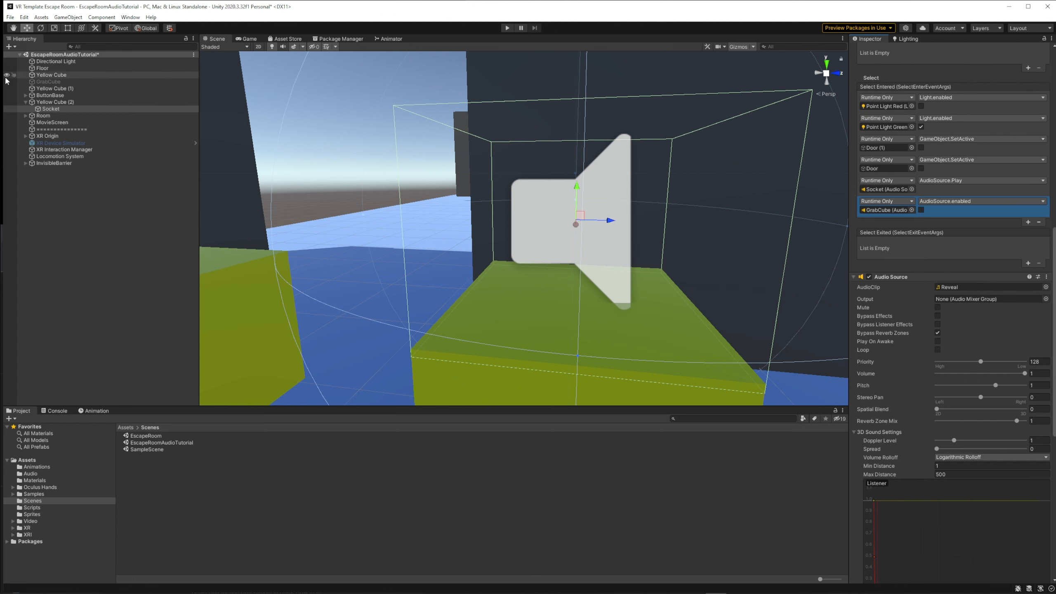
- Toggle GrabCube's Magic Glitter Audio Source component off and on, leaving it enabled
click(68, 83)
scroll(978, 271, down, 10)
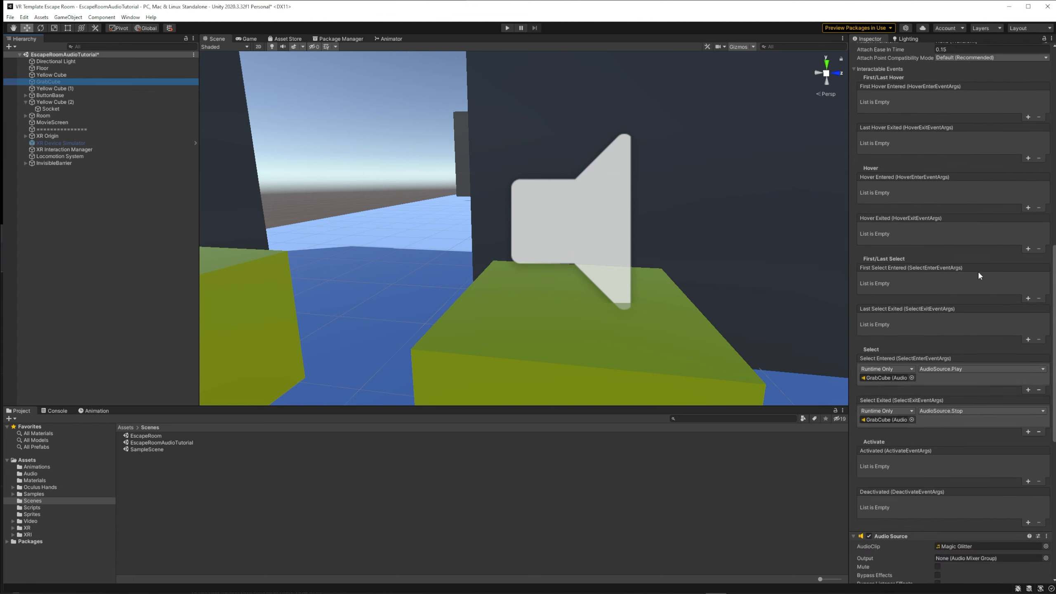
click(869, 231)
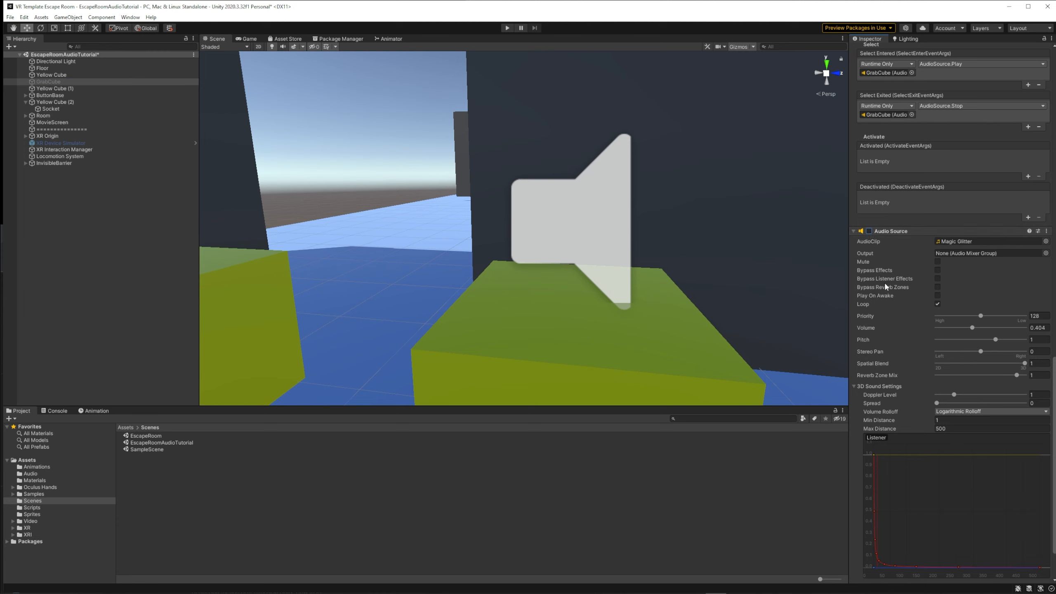
click(869, 232)
click(869, 232)
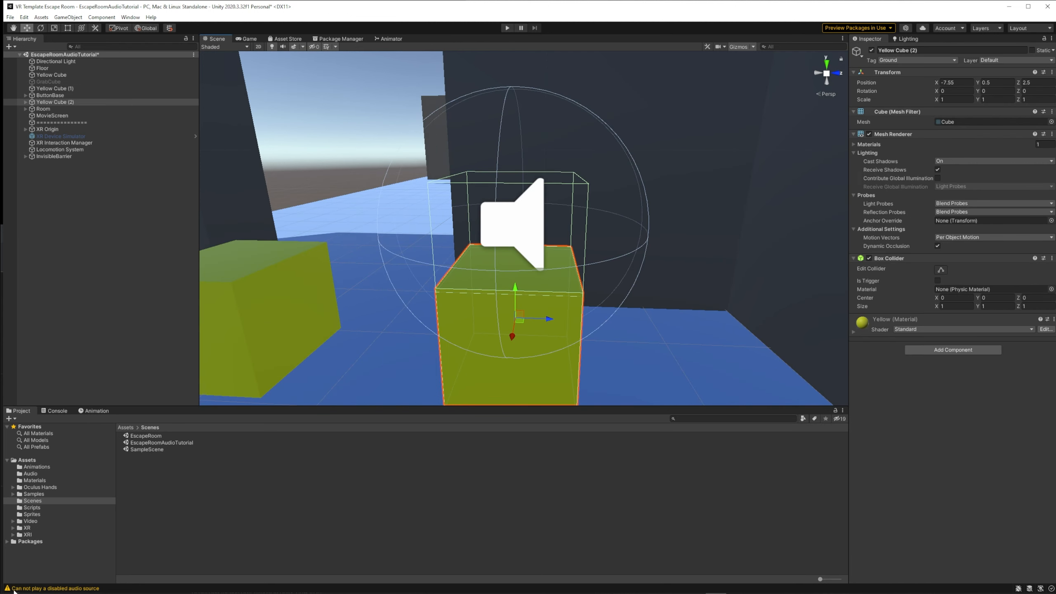
click(54, 411)
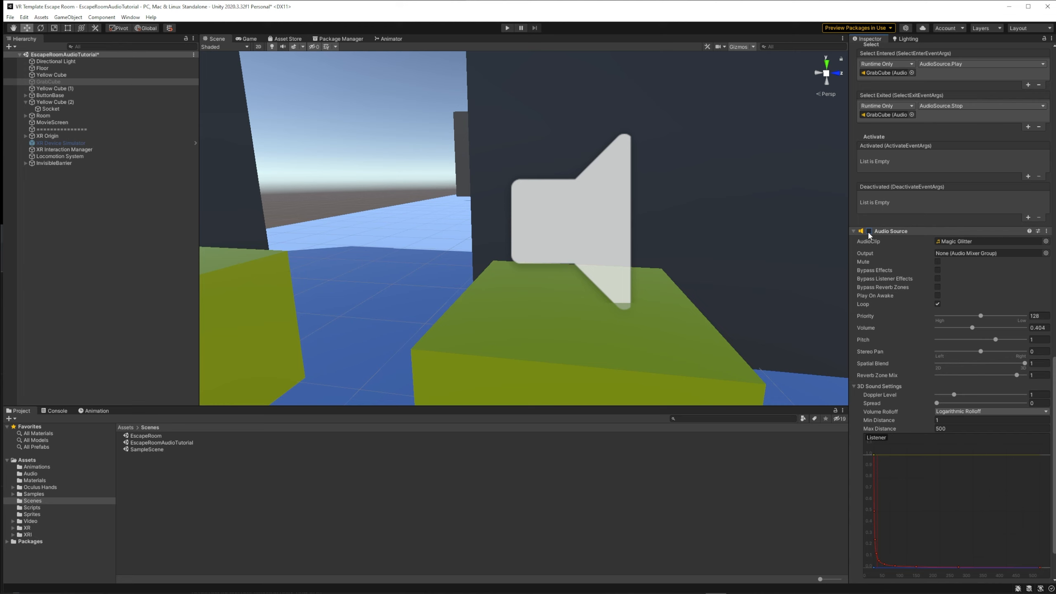
click(869, 231)
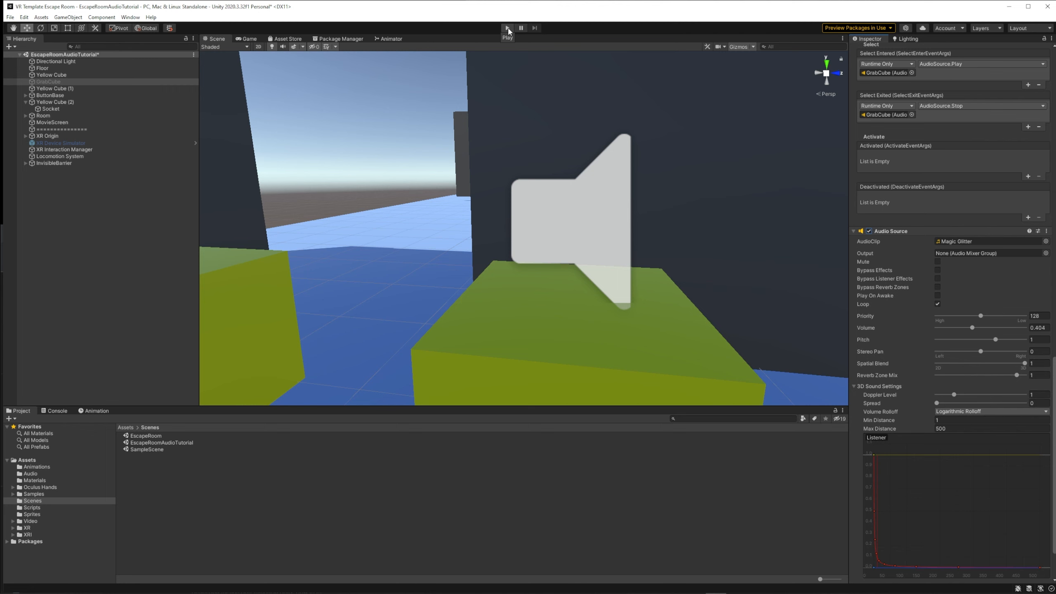
- Run the scene in Play mode to test the Socket's effect on GrabCube's audio, and stop it
click(508, 28)
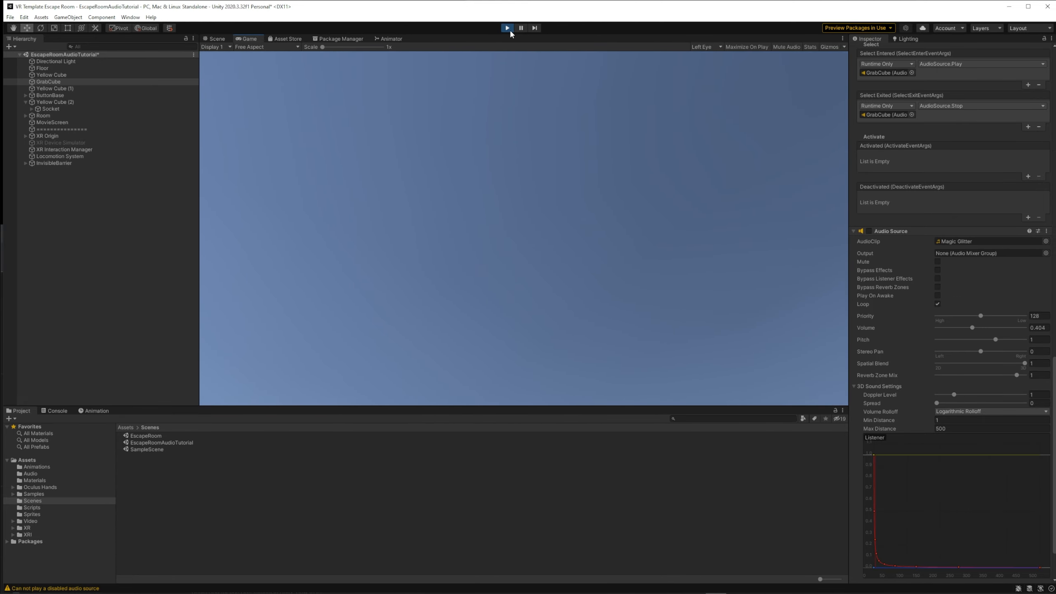
click(509, 30)
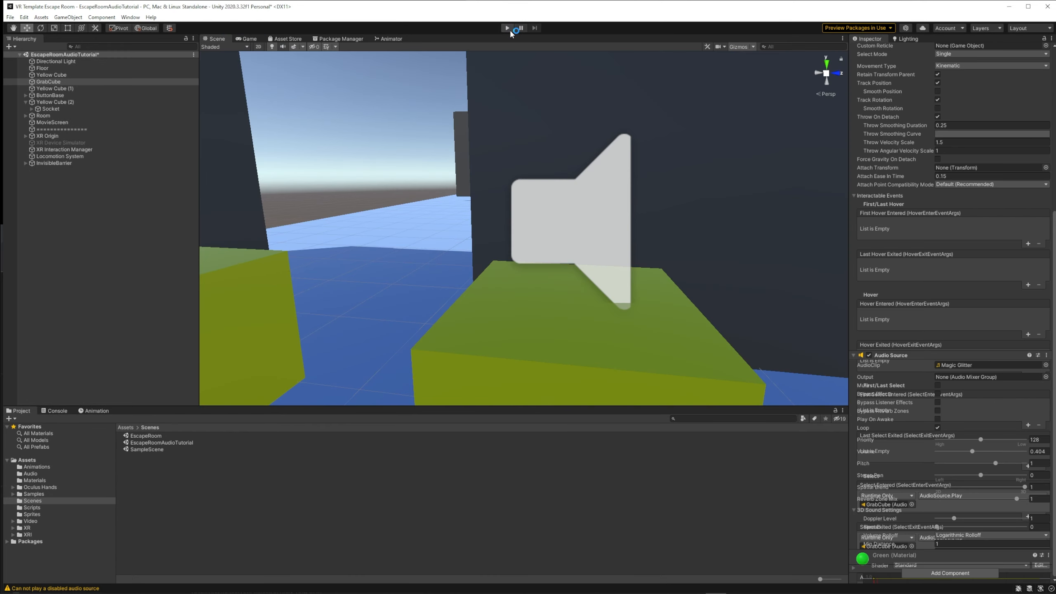